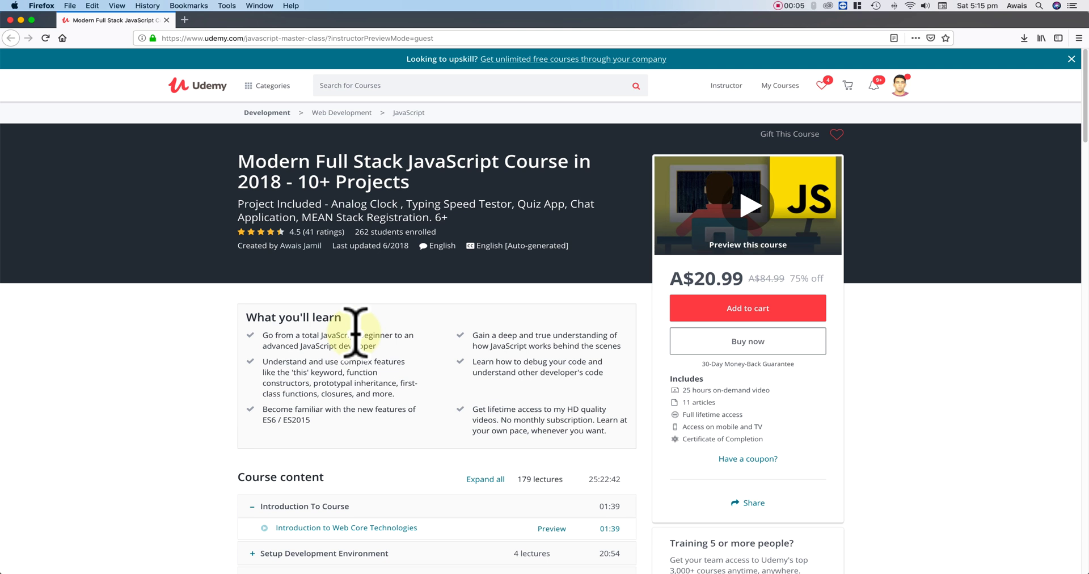
- Bring the App Store's Skitch listing forward and lower its window to reveal the Udemy page
{"action": "key", "text": "super+Tab"}
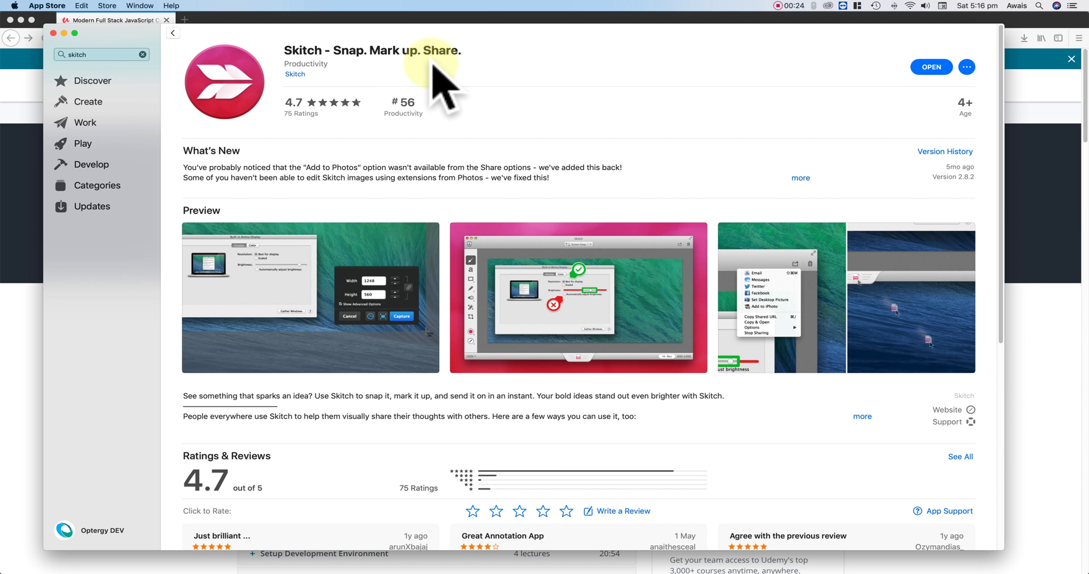
{"action": "left_click_drag", "start_coordinate": [441, 53], "coordinate": [454, 87]}
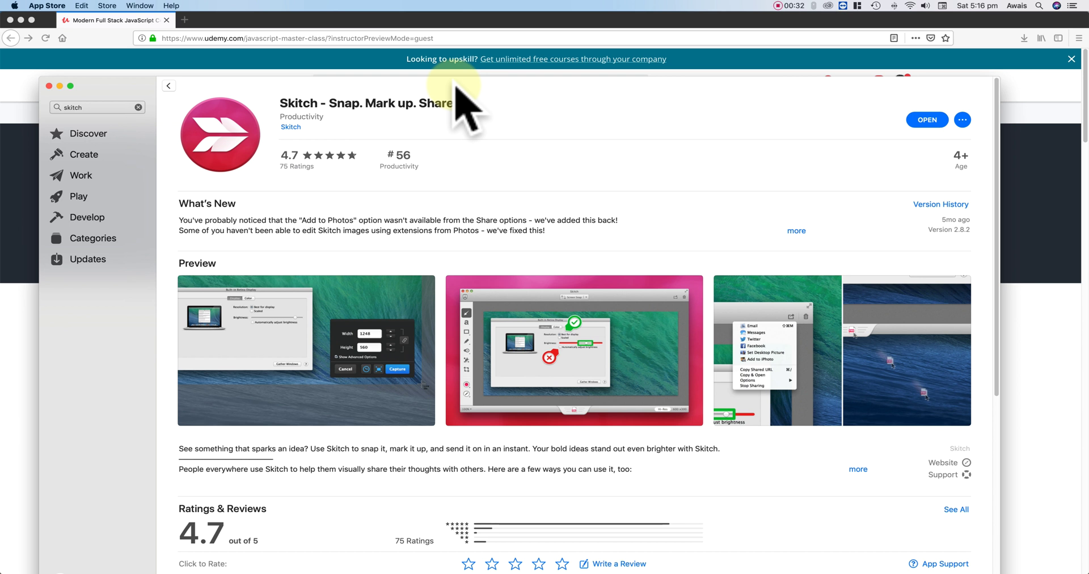
- Launch Skitch from the App Store and start a new blank note
{"action": "left_click", "coordinate": [935, 122]}
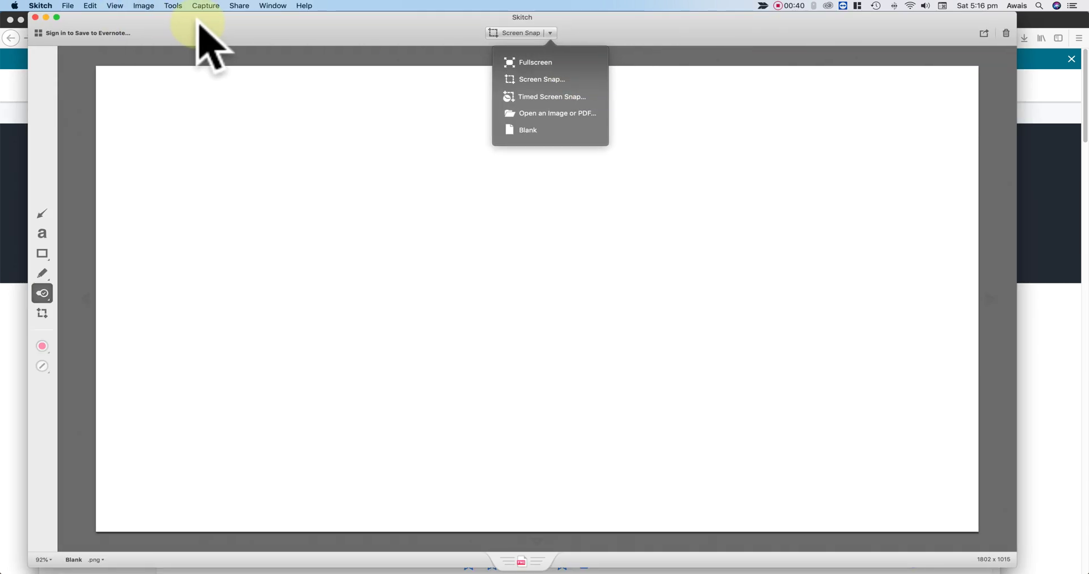
{"action": "left_click_drag", "start_coordinate": [198, 20], "coordinate": [203, 20]}
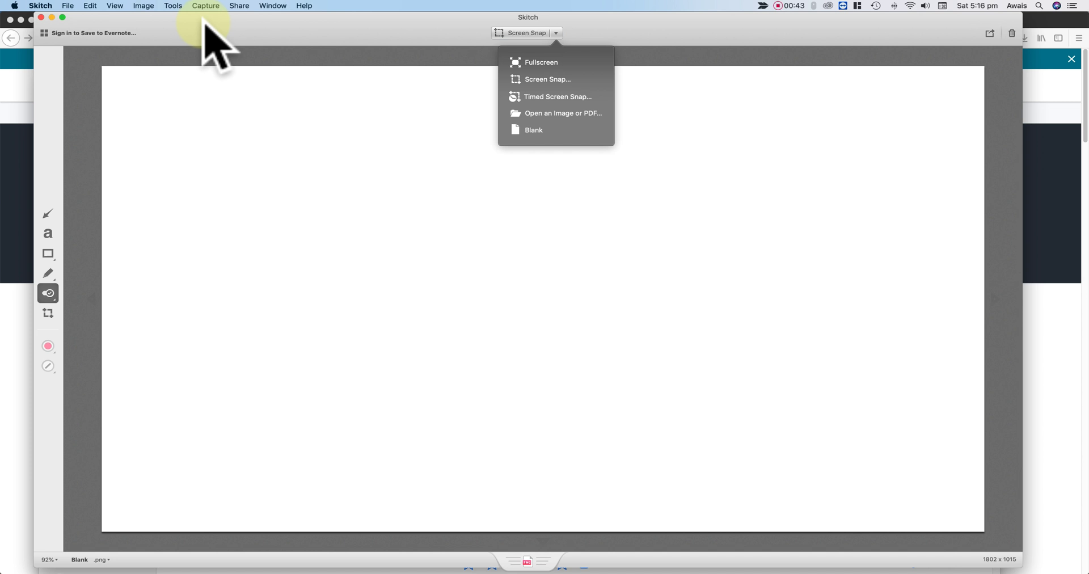
{"action": "left_click", "coordinate": [556, 32]}
{"action": "left_click", "coordinate": [556, 32]}
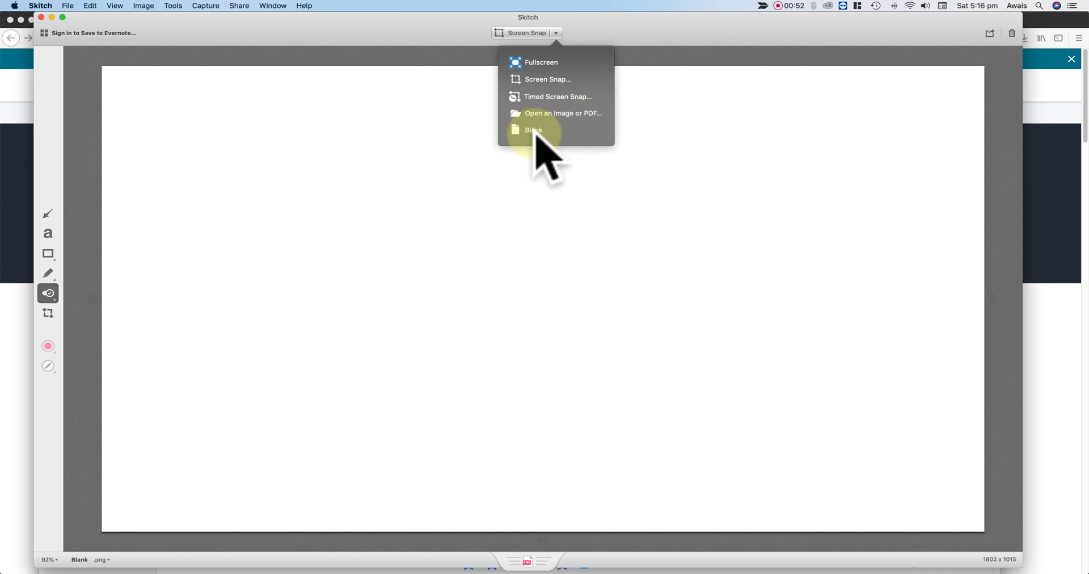
{"action": "left_click", "coordinate": [536, 130]}
- Stamp seven green check marks across the blank canvas
{"action": "left_click", "coordinate": [429, 163]}
{"action": "left_click", "coordinate": [277, 237]}
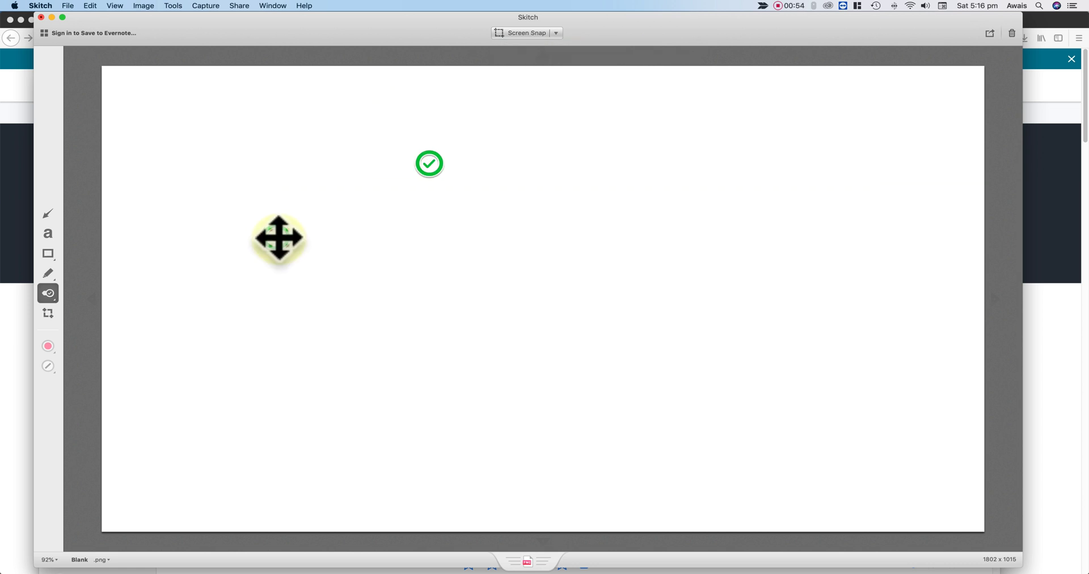
{"action": "left_click", "coordinate": [627, 355]}
{"action": "left_click", "coordinate": [711, 226]}
{"action": "left_click", "coordinate": [778, 331]}
{"action": "left_click", "coordinate": [379, 467]}
{"action": "left_click_drag", "start_coordinate": [347, 297], "coordinate": [397, 296]}
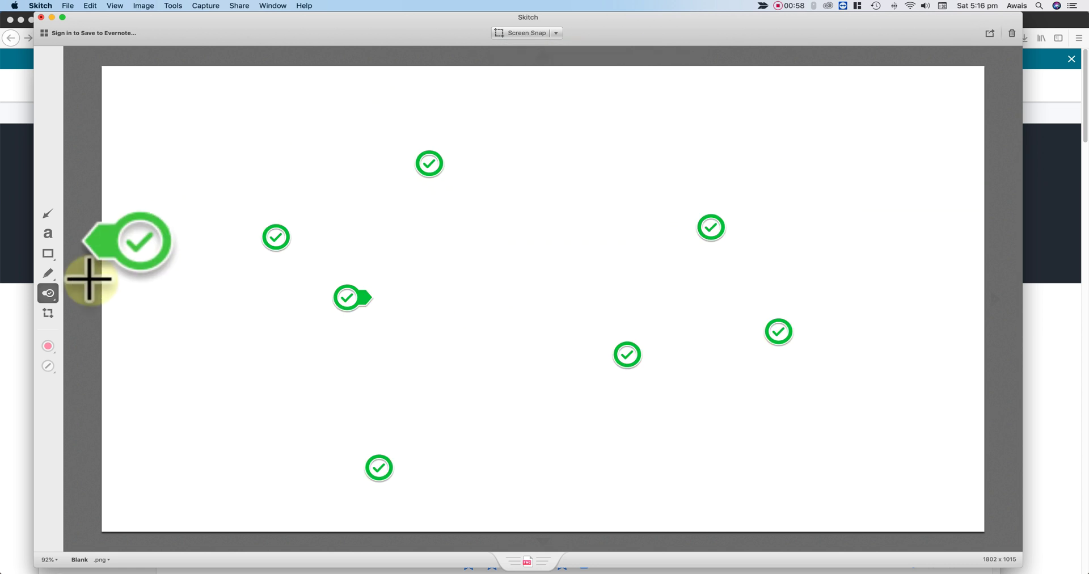
- Add the pink text 'askfjhsdkjfhsjkdhf' and draw a pink arrow toward the upper middle
{"action": "left_click", "coordinate": [56, 238]}
{"action": "left_click", "coordinate": [177, 298]}
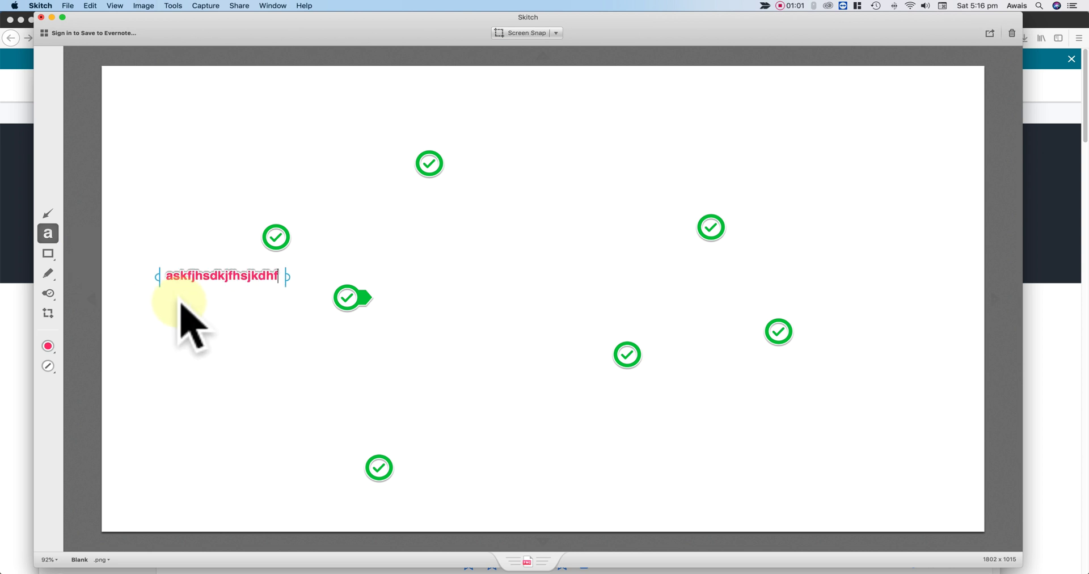
{"action": "left_click", "coordinate": [48, 213]}
{"action": "left_click_drag", "start_coordinate": [153, 200], "coordinate": [474, 113]}
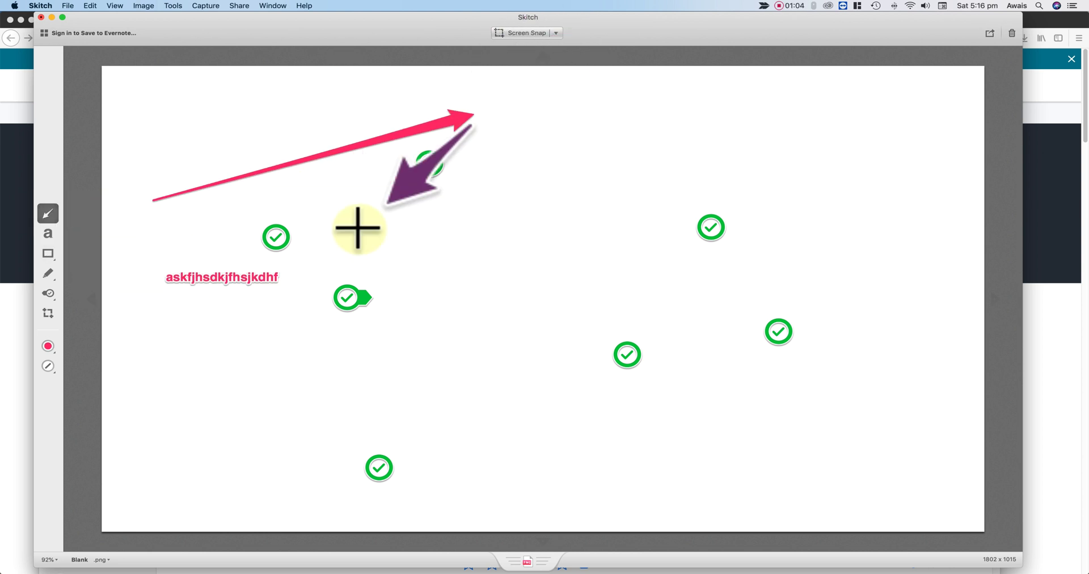
{"action": "left_click_drag", "start_coordinate": [358, 227], "coordinate": [214, 49]}
{"action": "left_click", "coordinate": [556, 33]}
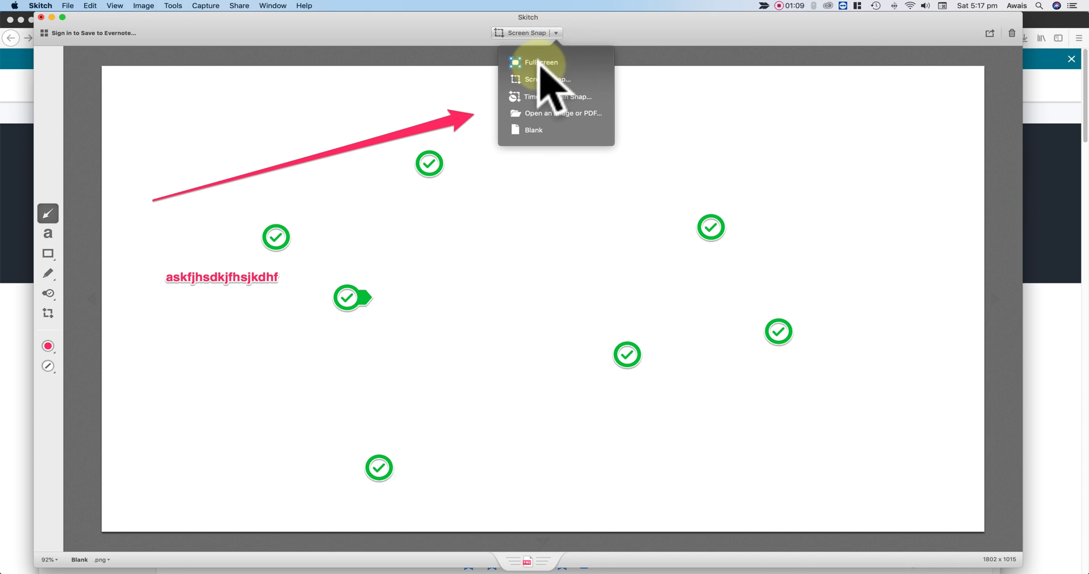
- Swap the blank note for a fullscreen capture, discarding it, then bring Firefox's Udemy page forward
{"action": "left_click", "coordinate": [538, 62]}
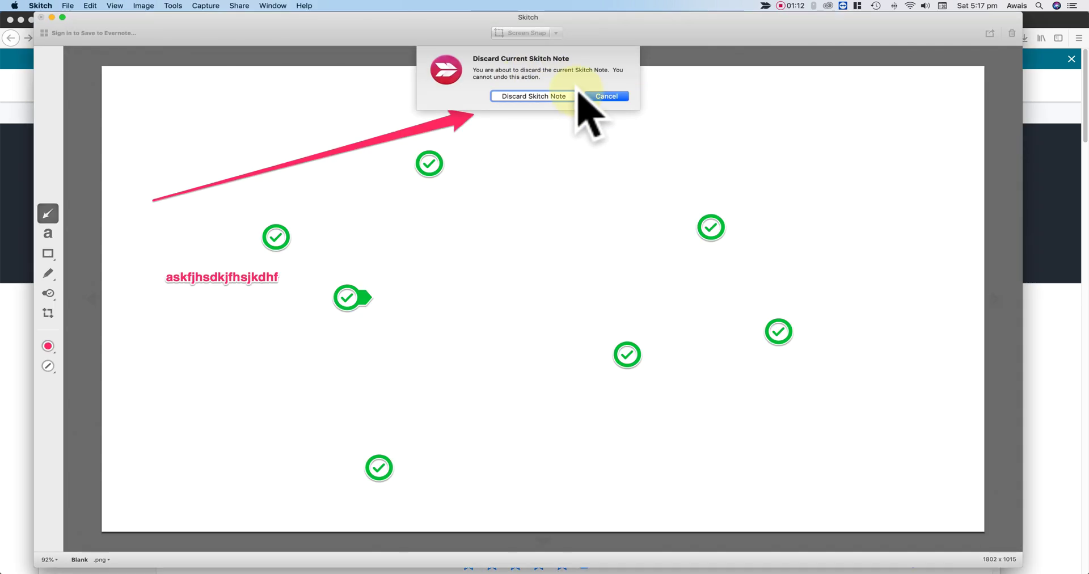
{"action": "left_click", "coordinate": [548, 96]}
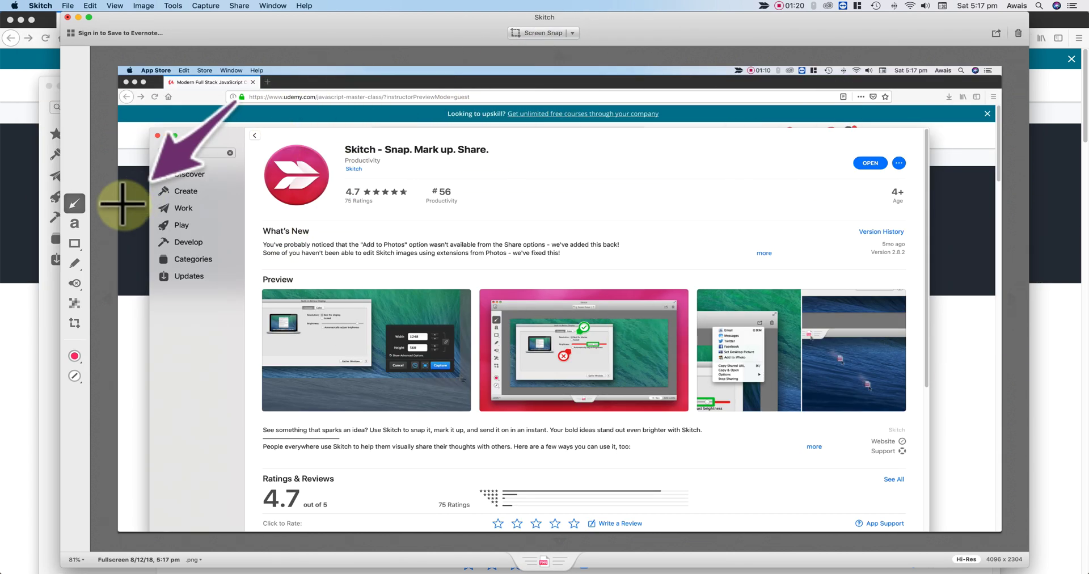
{"action": "left_click", "coordinate": [23, 249]}
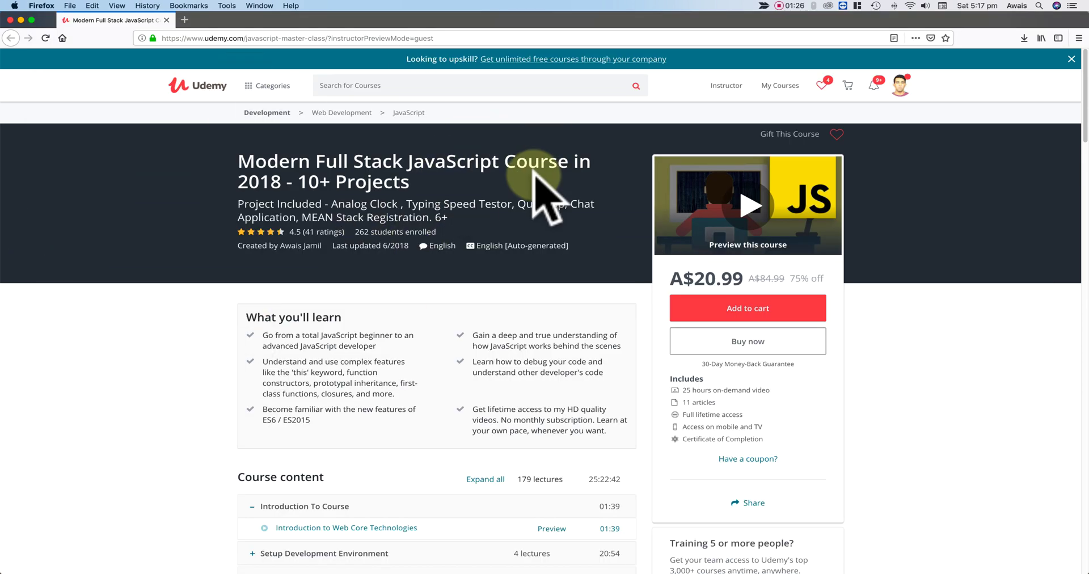
- Crosshair-snapshot the Udemy course page area, discarding the previous App Store capture
{"action": "left_click", "coordinate": [764, 6]}
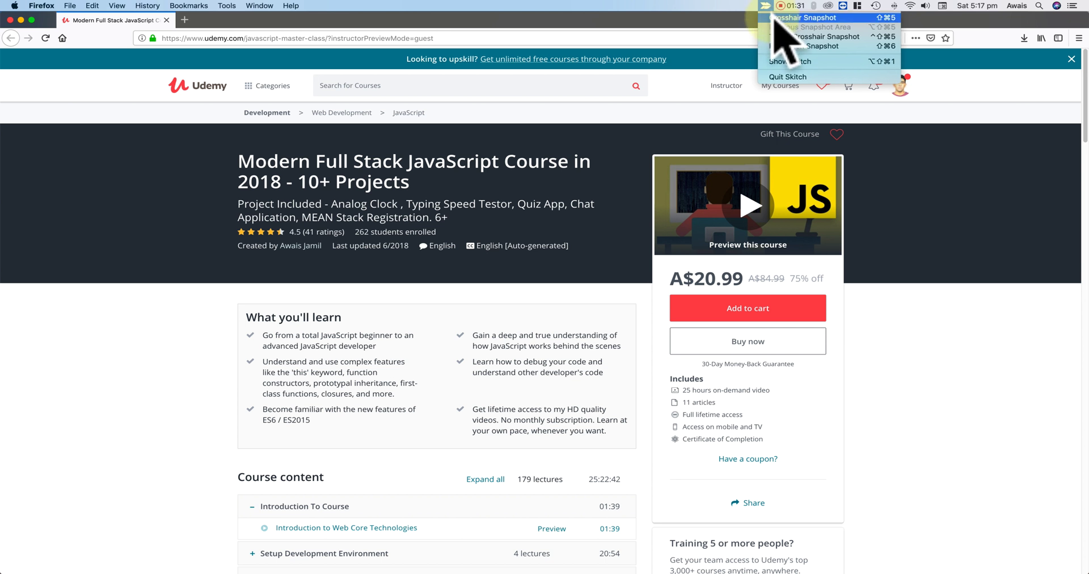
{"action": "left_click", "coordinate": [797, 22]}
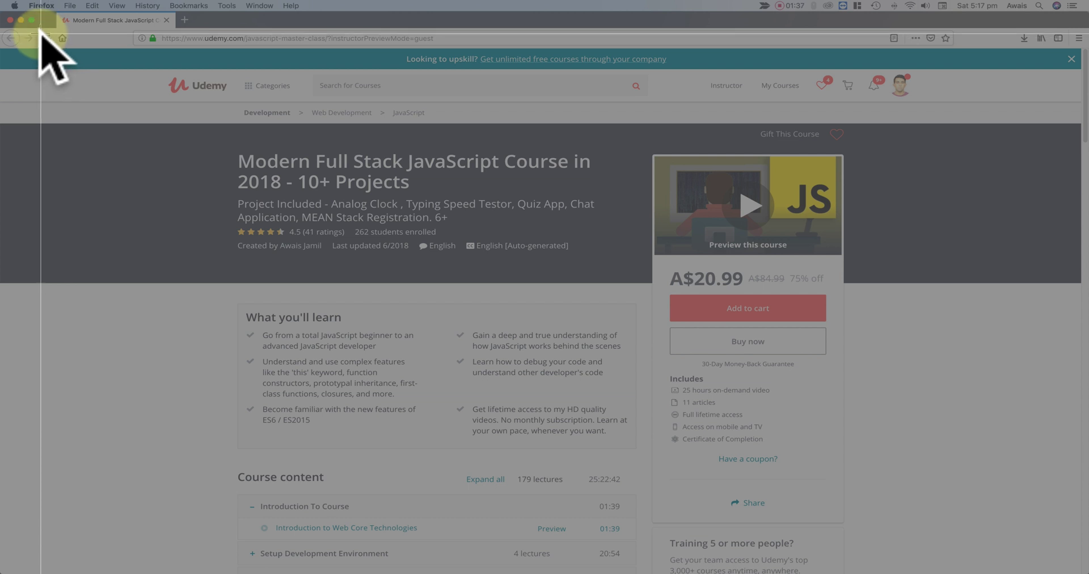
{"action": "left_click_drag", "start_coordinate": [36, 32], "coordinate": [945, 454]}
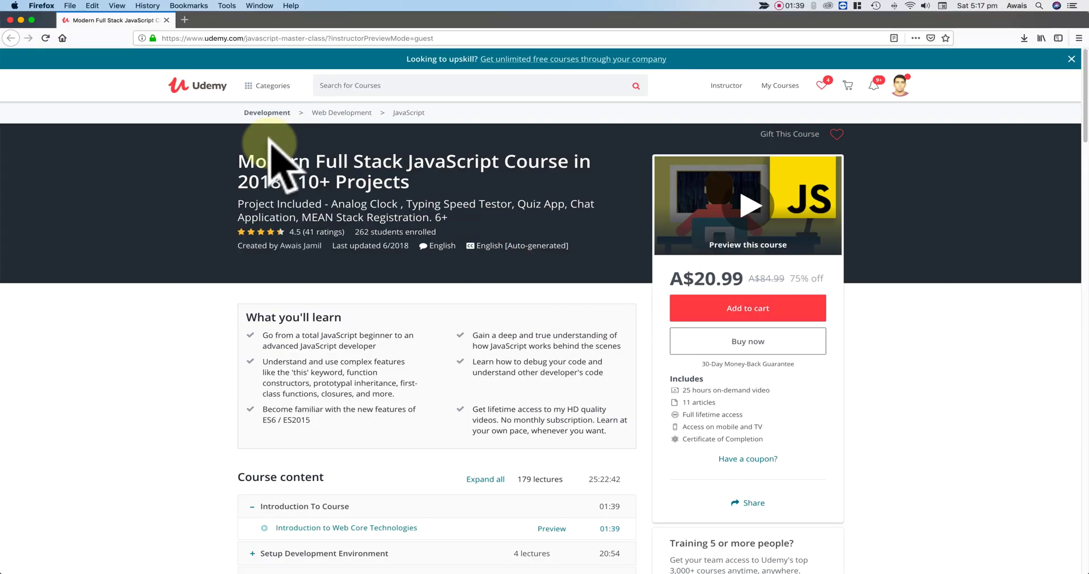
{"action": "left_click", "coordinate": [765, 6]}
{"action": "left_click", "coordinate": [796, 22]}
{"action": "left_click_drag", "start_coordinate": [49, 43], "coordinate": [1029, 545]}
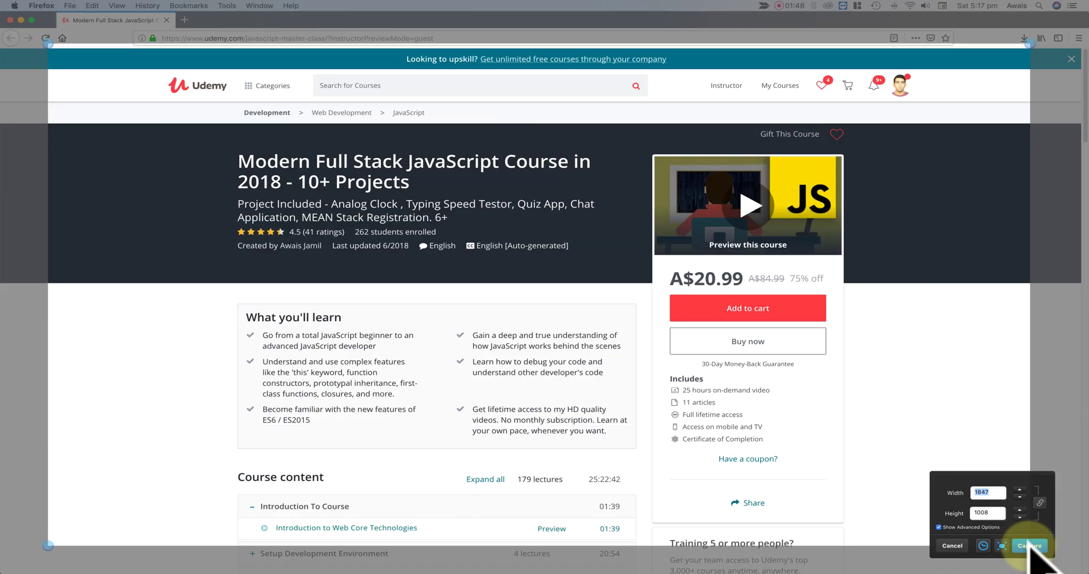
{"action": "left_click", "coordinate": [1029, 546]}
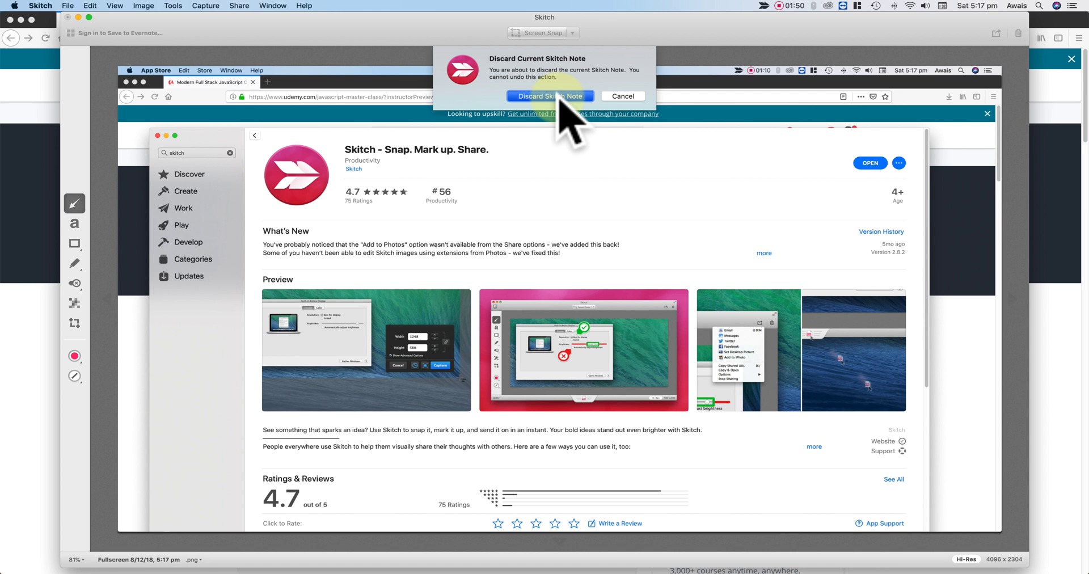
{"action": "left_click", "coordinate": [559, 95]}
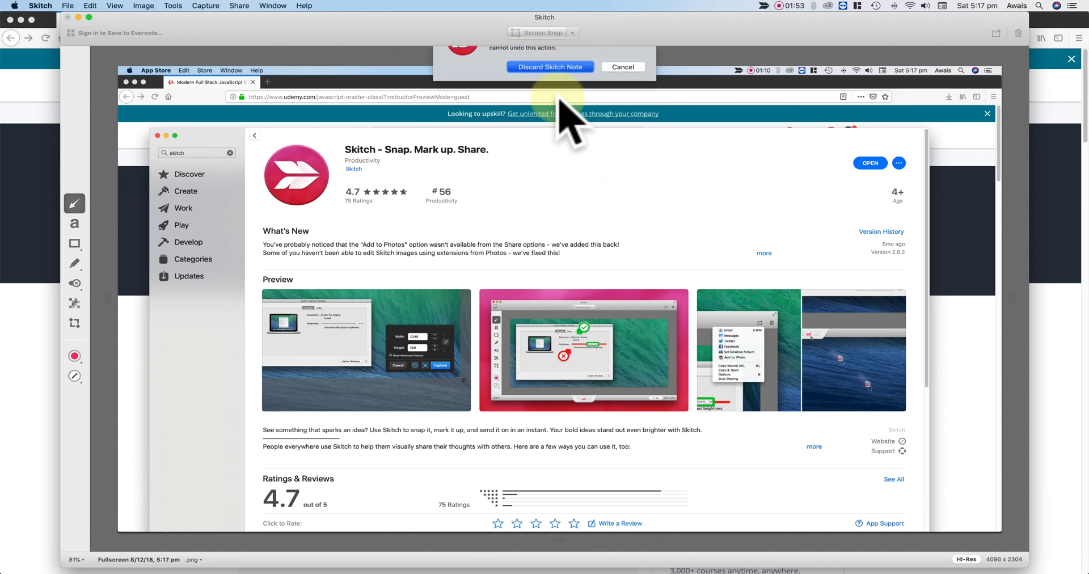
- Draw a pink arrow from the features list toward the course preview video
{"action": "mouse_move", "coordinate": [688, 70]}
{"action": "left_mouse_down"}
{"action": "mouse_move", "coordinate": [573, 172]}
{"action": "mouse_move", "coordinate": [611, 139]}
{"action": "mouse_move", "coordinate": [461, 186]}
{"action": "left_mouse_up"}
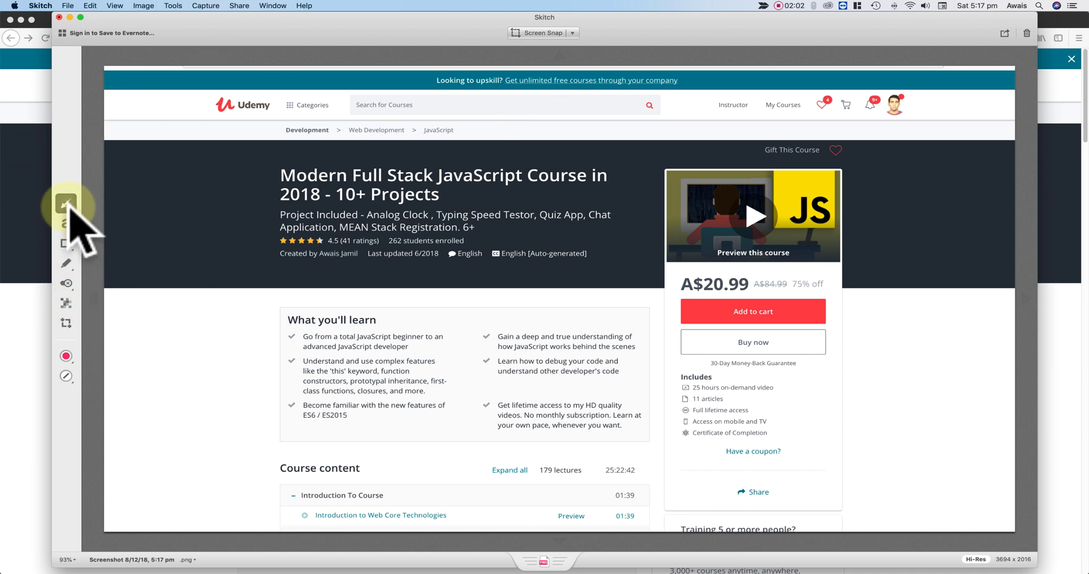
{"action": "left_click_drag", "start_coordinate": [618, 158], "coordinate": [170, 317]}
{"action": "mouse_move", "coordinate": [428, 359]}
{"action": "left_mouse_down"}
{"action": "mouse_move", "coordinate": [554, 273]}
{"action": "mouse_move", "coordinate": [705, 238]}
{"action": "mouse_move", "coordinate": [663, 244]}
{"action": "left_mouse_up"}
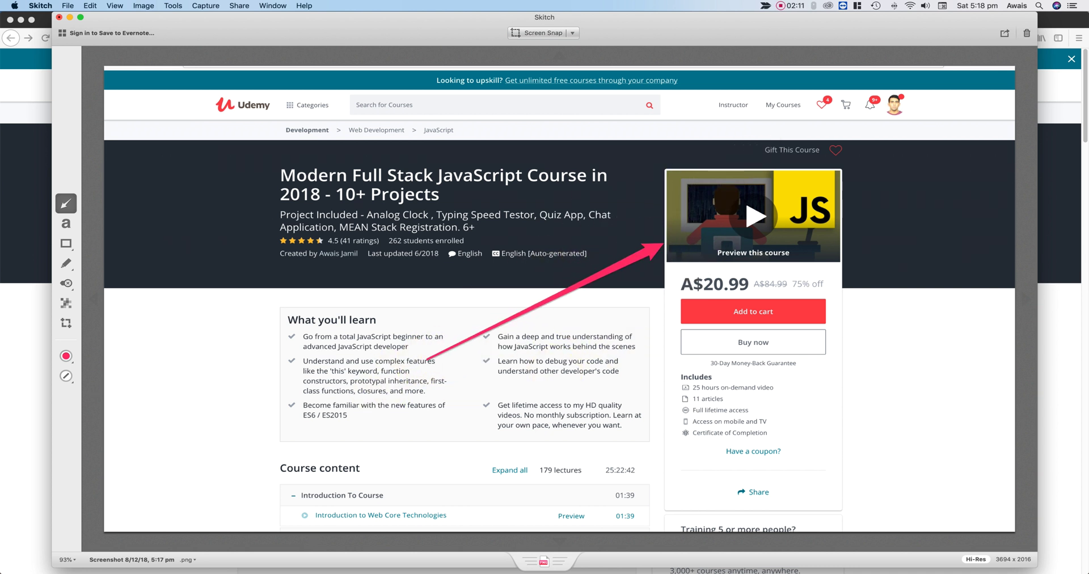
- Caption the arrow 'The Best Full Stack JavaScript COurse' and move the caption up-left
{"action": "left_click", "coordinate": [66, 223]}
{"action": "left_click", "coordinate": [340, 389]}
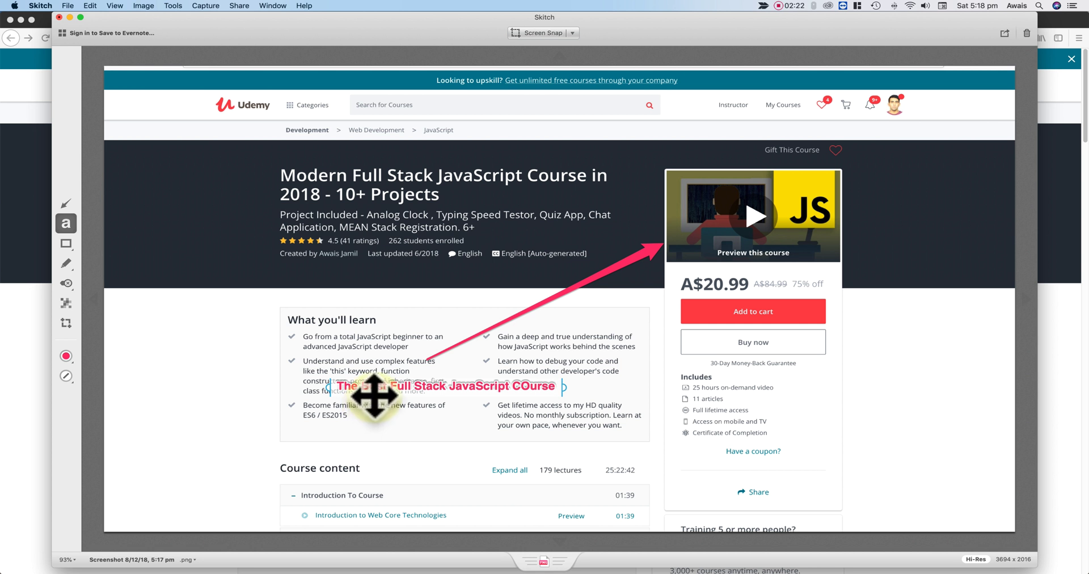
{"action": "left_click", "coordinate": [311, 318]}
{"action": "key", "text": "Escape"}
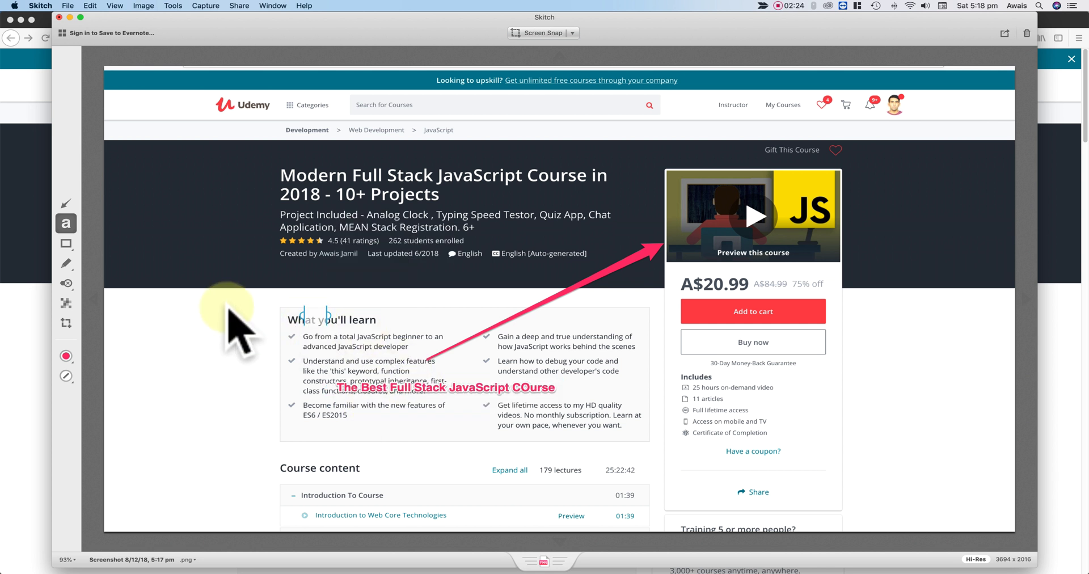
{"action": "mouse_move", "coordinate": [436, 390]}
{"action": "left_mouse_down"}
{"action": "mouse_move", "coordinate": [391, 371]}
{"action": "mouse_move", "coordinate": [404, 382]}
{"action": "mouse_move", "coordinate": [292, 377]}
{"action": "mouse_move", "coordinate": [376, 377]}
{"action": "left_mouse_up"}
{"action": "mouse_move", "coordinate": [65, 244]}
{"action": "left_mouse_down"}
{"action": "mouse_move", "coordinate": [70, 311]}
{"action": "mouse_move", "coordinate": [68, 244]}
{"action": "left_mouse_up"}
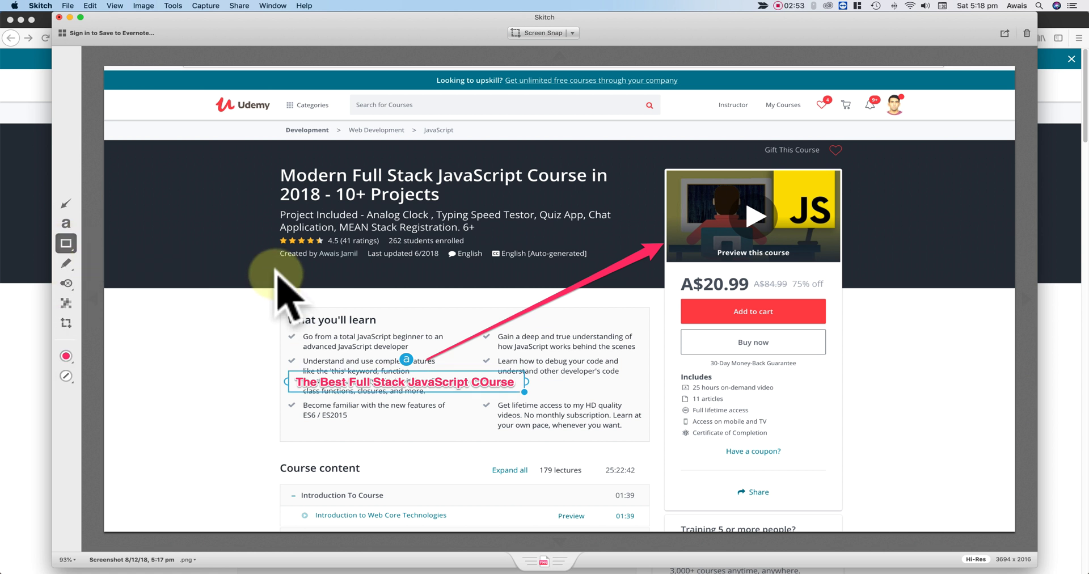
- Draw red, yellow and green rectangles around What you'll learn, the header and the price card
{"action": "left_click_drag", "start_coordinate": [220, 275], "coordinate": [659, 450]}
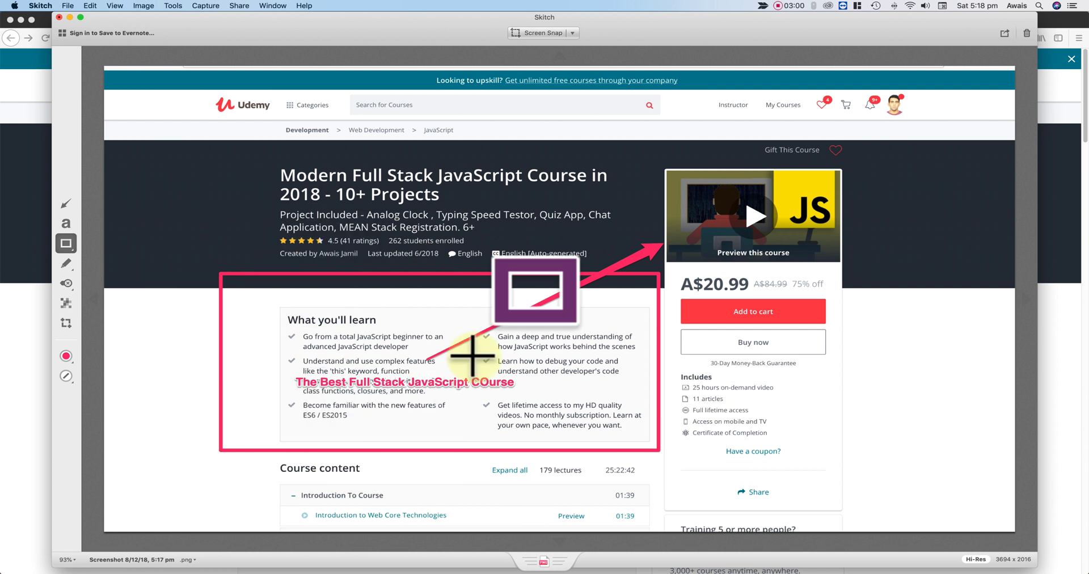
{"action": "left_click", "coordinate": [65, 356]}
{"action": "left_click", "coordinate": [67, 263]}
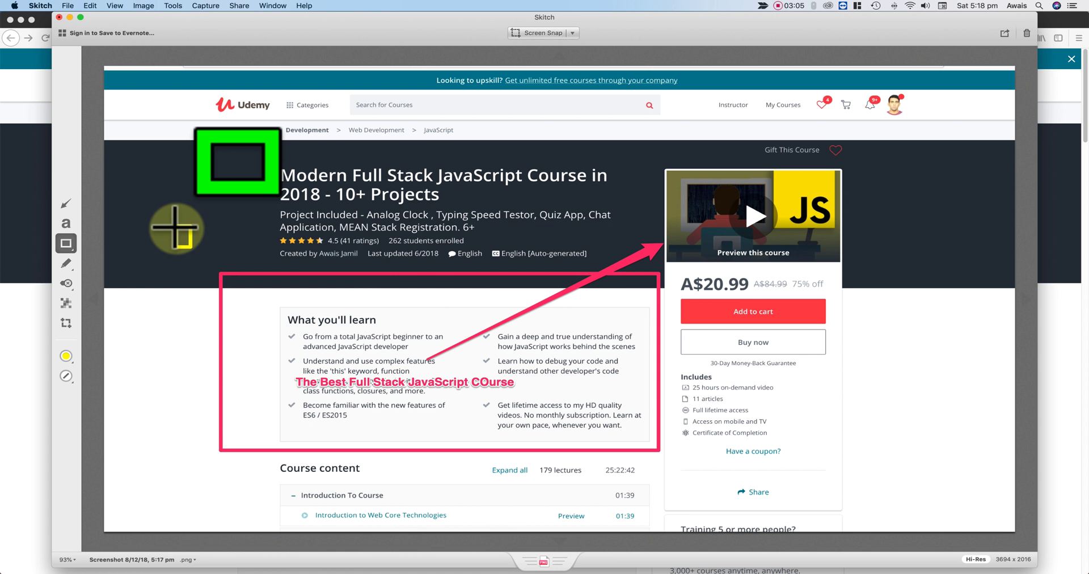
{"action": "left_click_drag", "start_coordinate": [175, 226], "coordinate": [455, 356]}
{"action": "left_click", "coordinate": [67, 356]}
{"action": "left_click", "coordinate": [67, 282]}
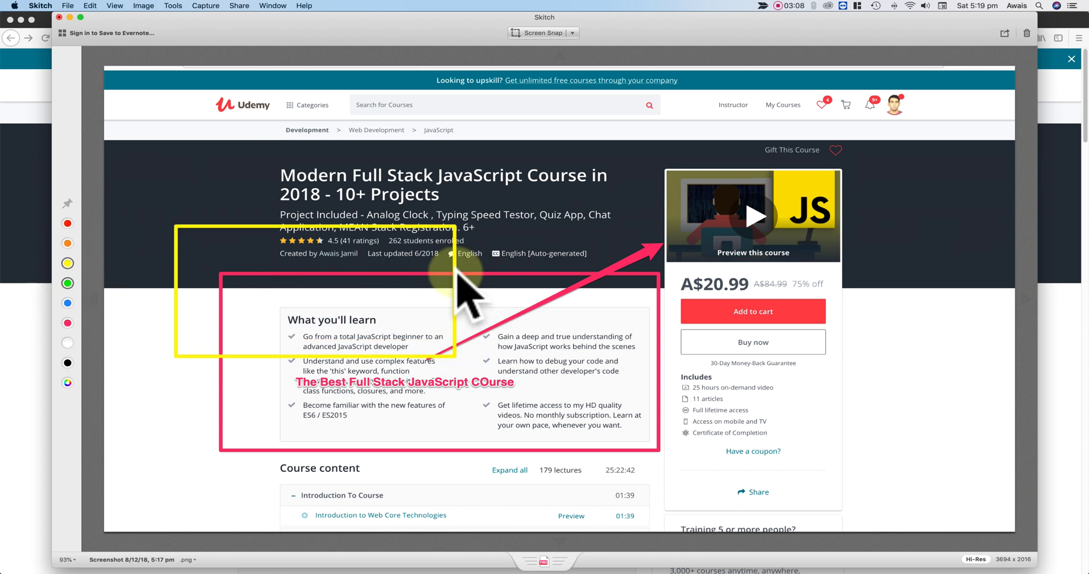
{"action": "mouse_move", "coordinate": [550, 176]}
{"action": "left_mouse_down"}
{"action": "mouse_move", "coordinate": [705, 250]}
{"action": "mouse_move", "coordinate": [935, 433]}
{"action": "left_mouse_up"}
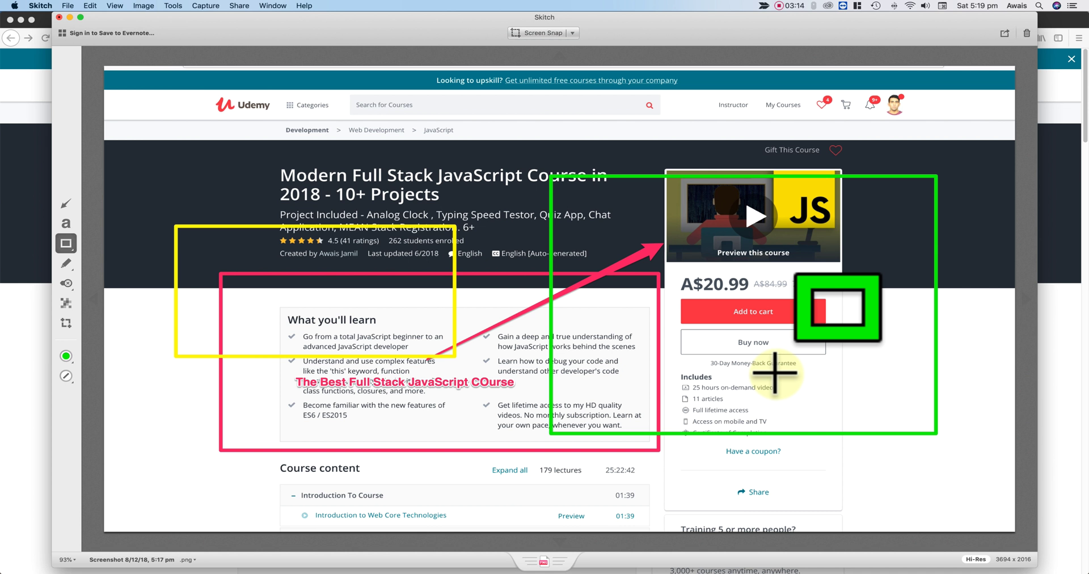
- Pixelate the A$20.99 price row in the course card
{"action": "left_click", "coordinate": [67, 303]}
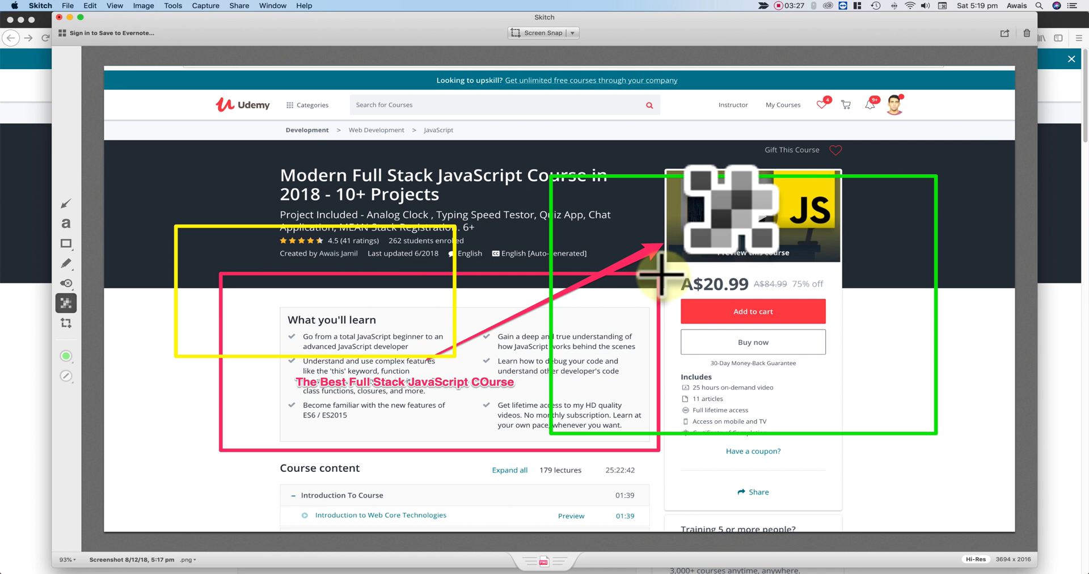
{"action": "left_click_drag", "start_coordinate": [664, 273], "coordinate": [848, 296]}
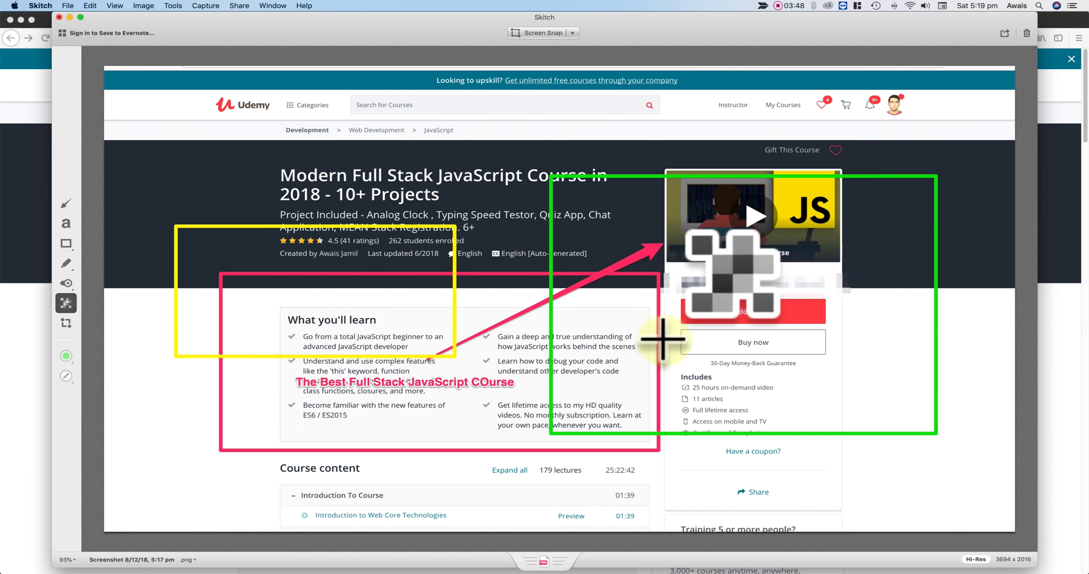
- Place a green check stamp beside Course content and label it 'Great'
{"action": "left_click", "coordinate": [66, 283]}
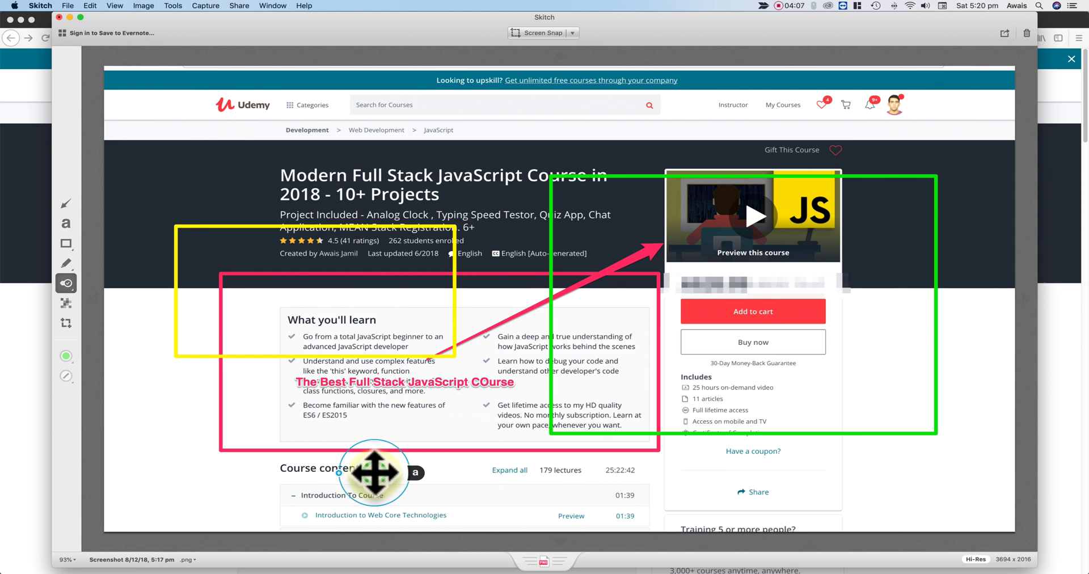
{"action": "key", "text": "a"}
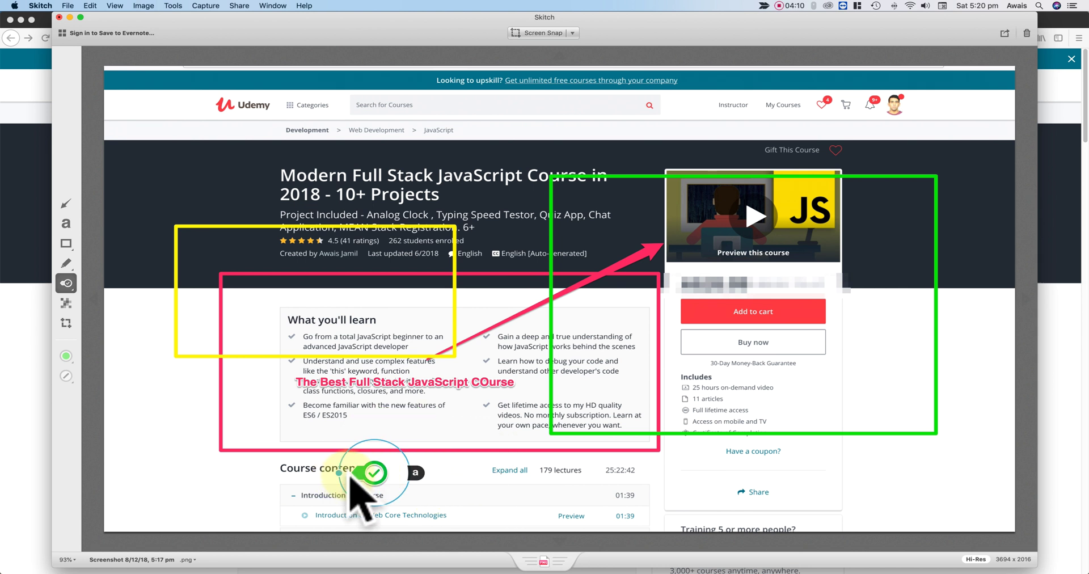
{"action": "left_click", "coordinate": [394, 470]}
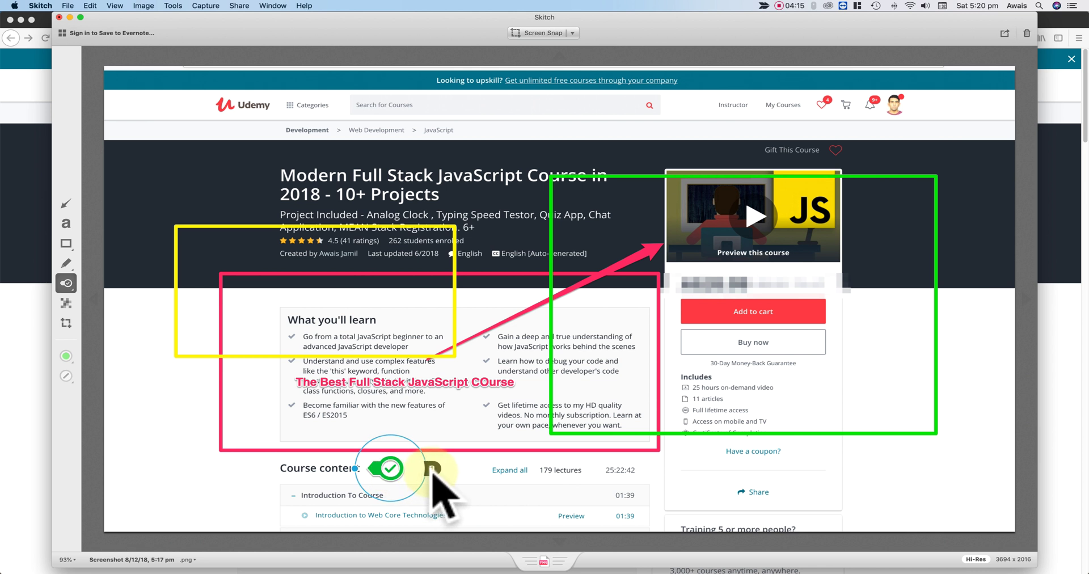
{"action": "double_click", "coordinate": [432, 473]}
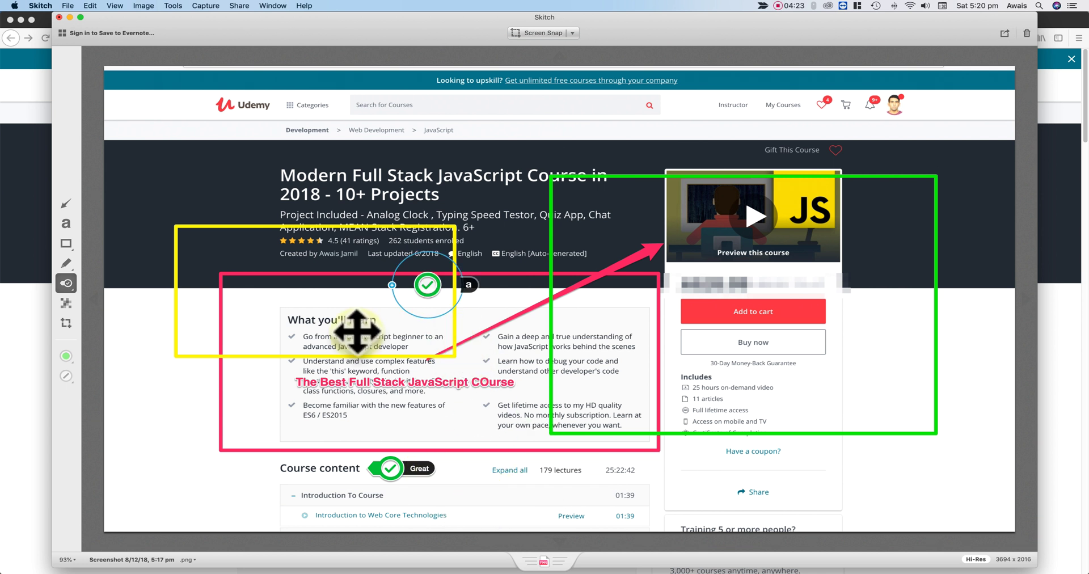
{"action": "left_click", "coordinate": [386, 351]}
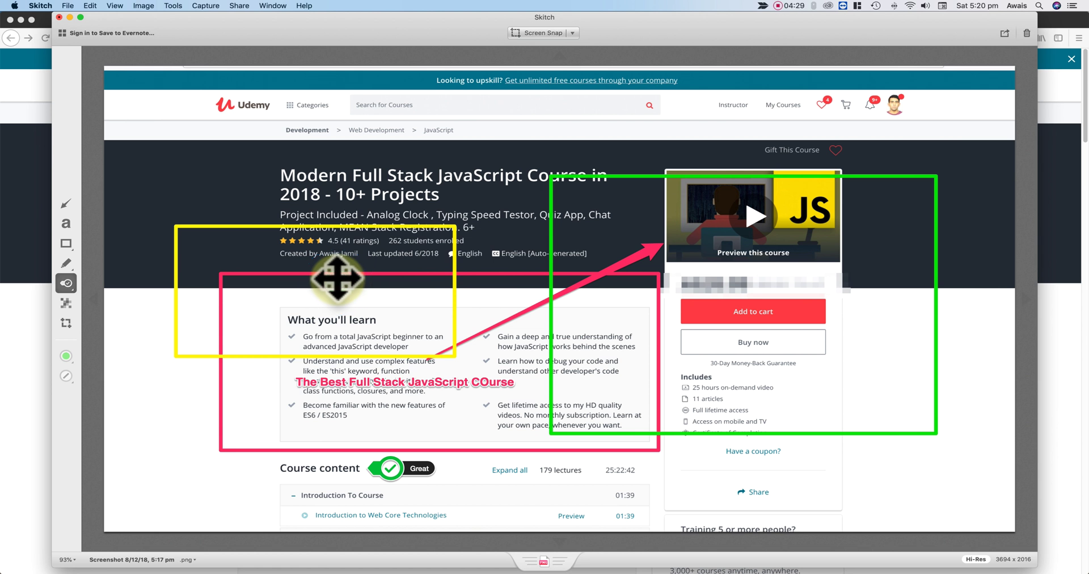
{"action": "left_click", "coordinate": [66, 243]}
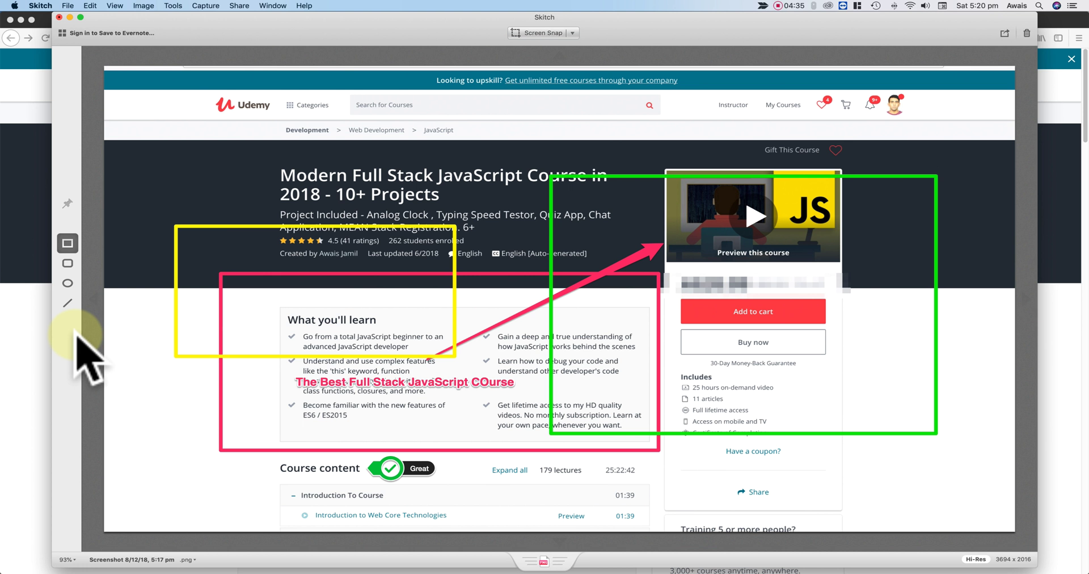
- Stamp a red X near 'Have a coupon?', label it 'Share this Video', and move it onto the green frame
{"action": "left_click", "coordinate": [71, 292]}
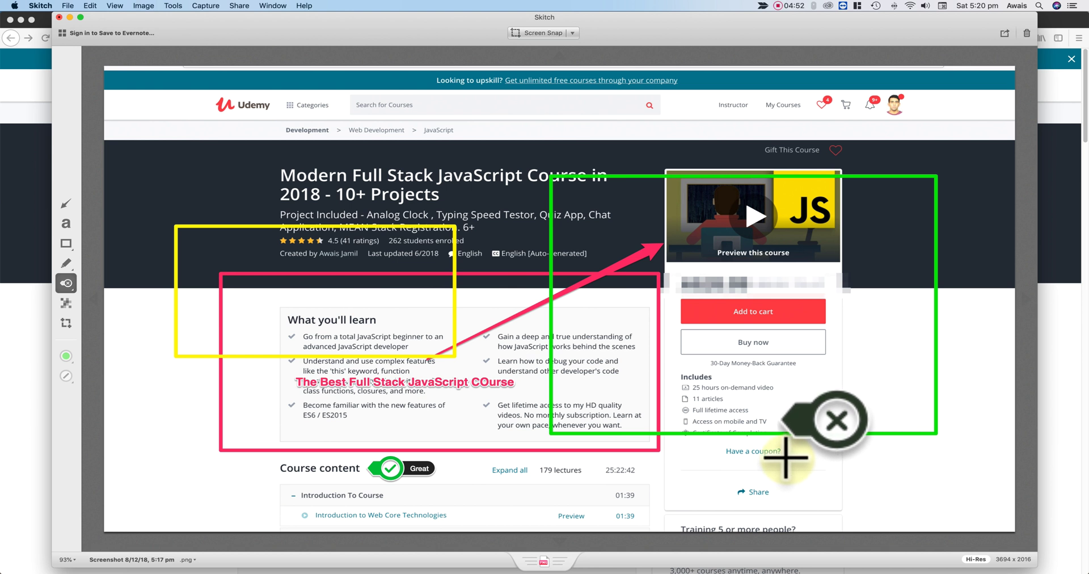
{"action": "key", "text": "a"}
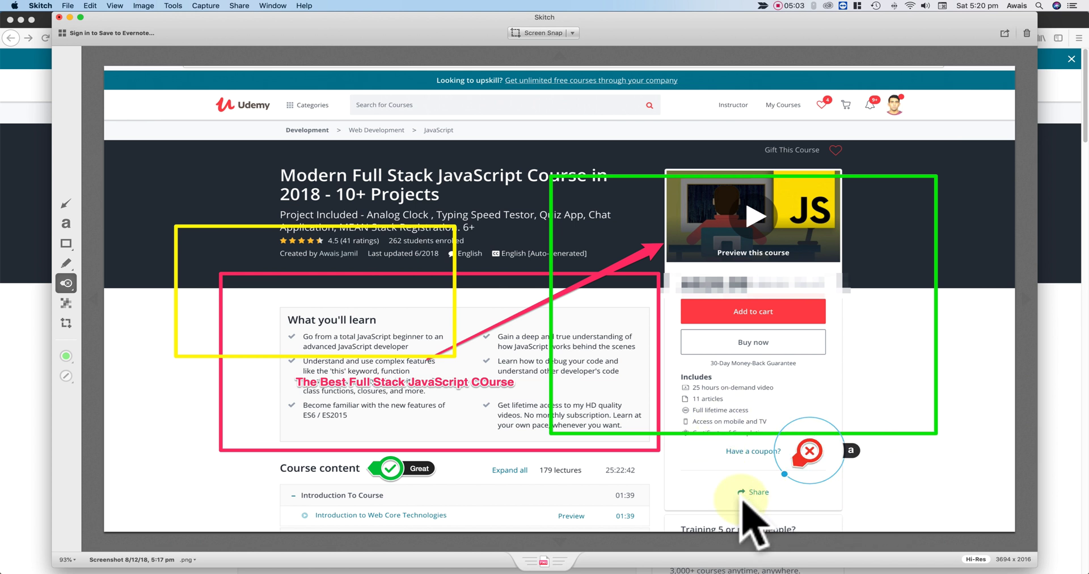
{"action": "left_click", "coordinate": [857, 451]}
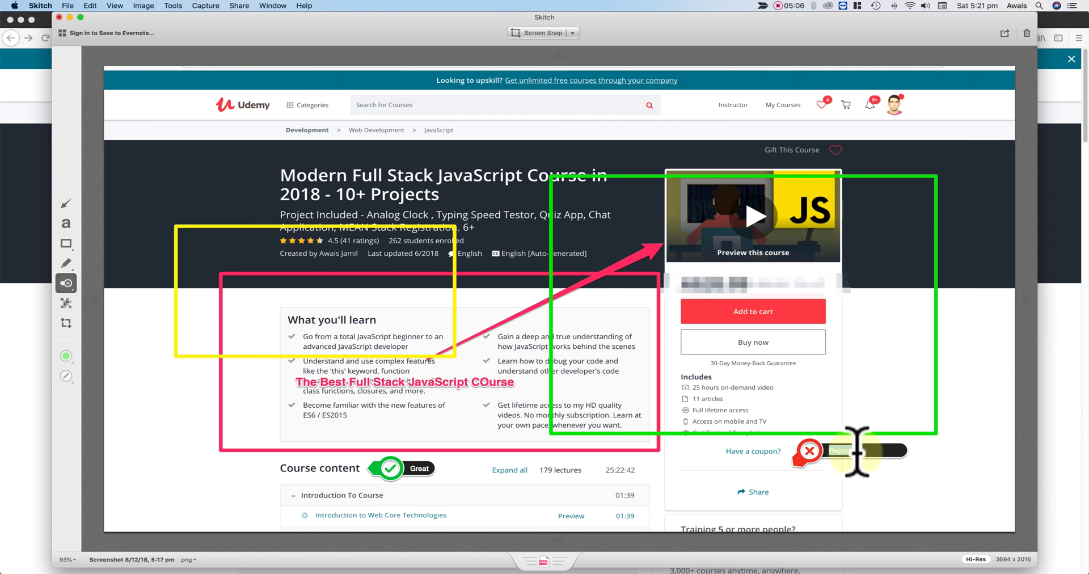
{"action": "type", "text": "Share this Video"}
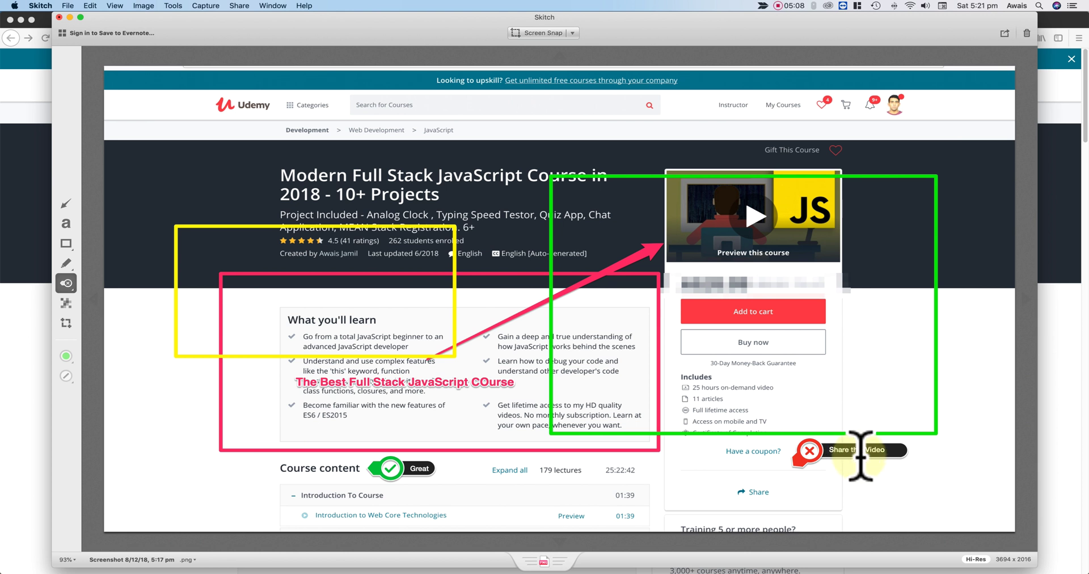
{"action": "key", "text": "Return"}
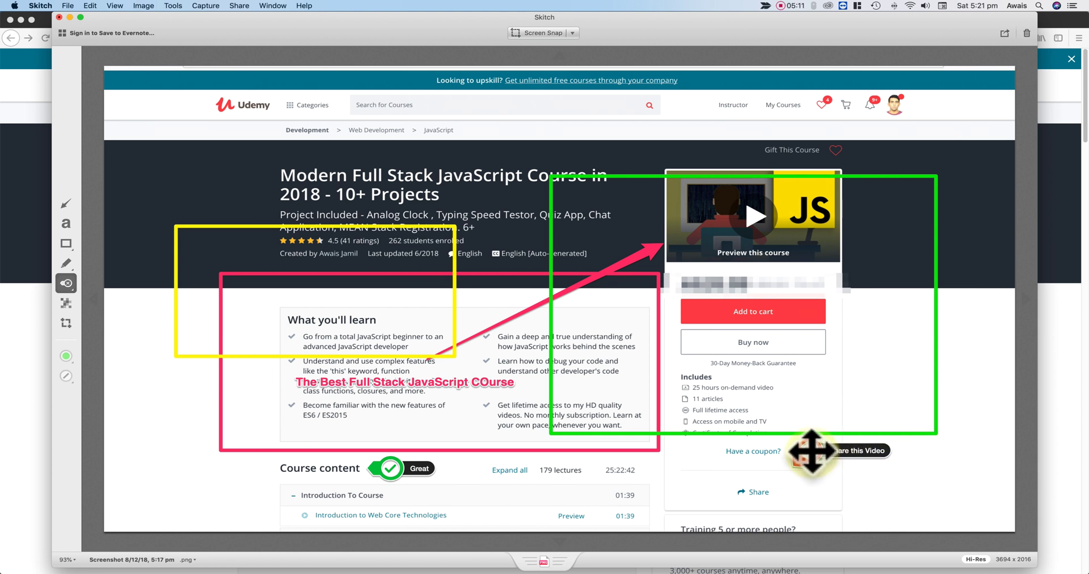
{"action": "left_click_drag", "start_coordinate": [812, 451], "coordinate": [795, 427]}
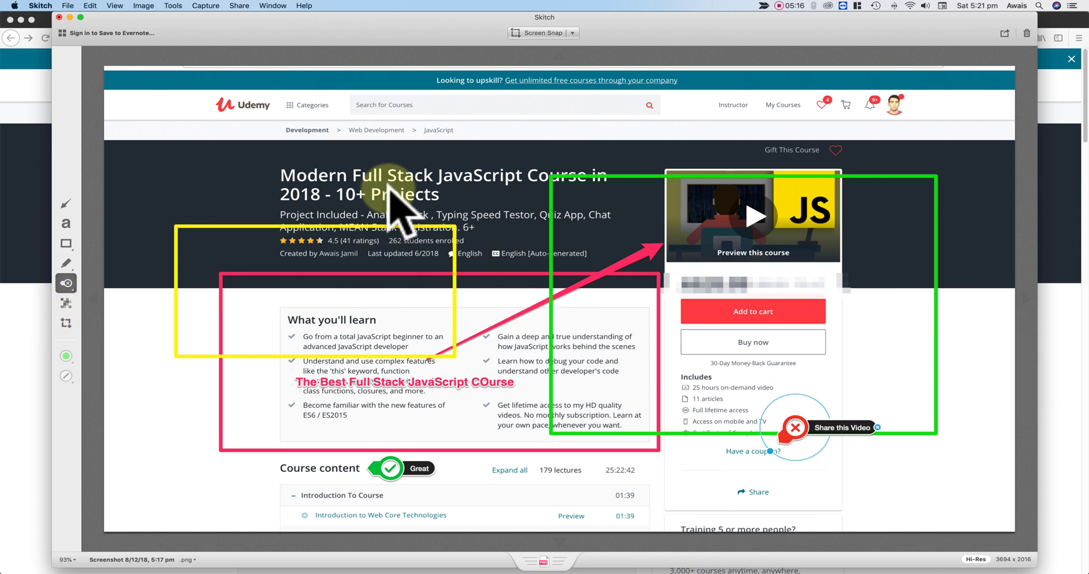
- Bring up the crop frame on the annotated screenshot at 1847 × 1008
{"action": "left_click", "coordinate": [67, 323]}
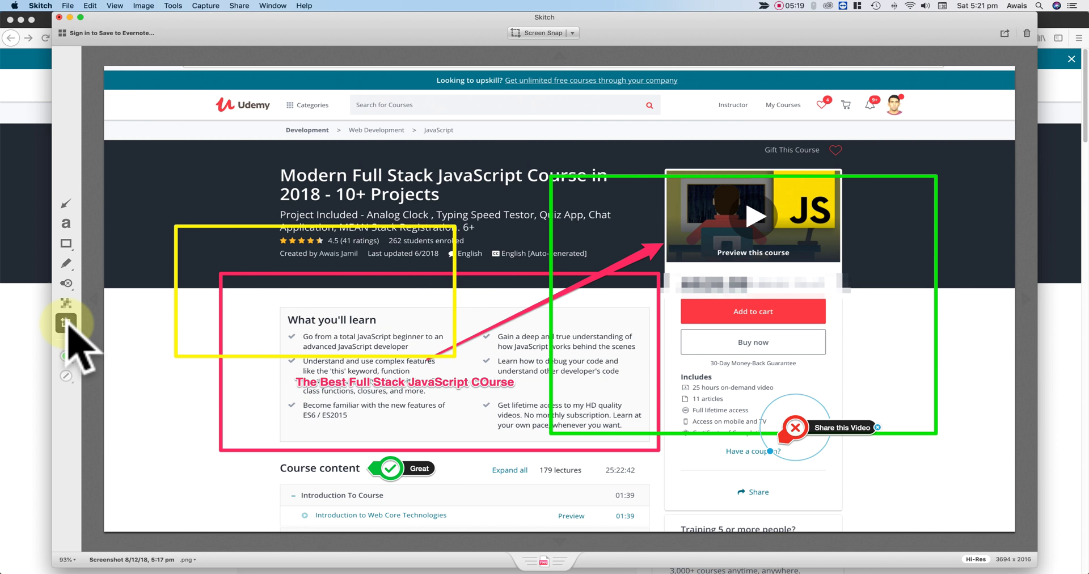